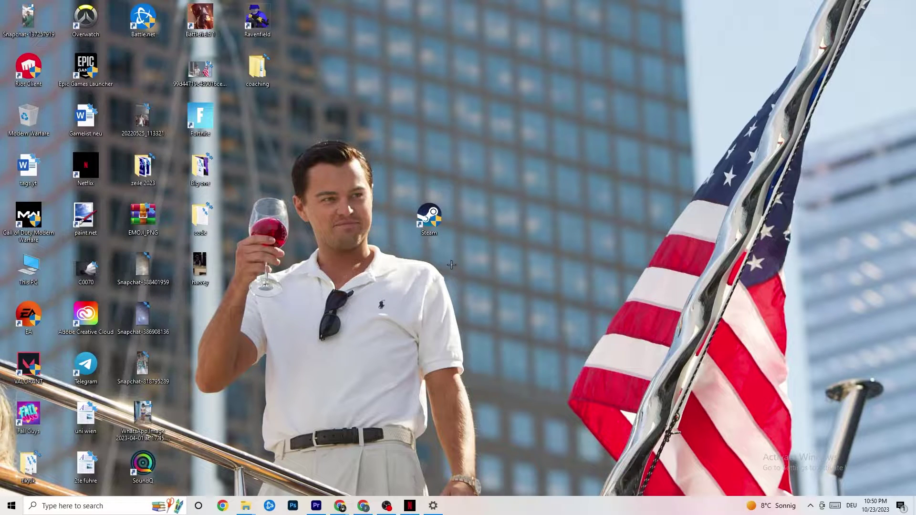
# Step: Drag the Steam desktop shortcut upward to a free spot in the middle of the desktop
pyautogui.moveTo(421, 214); pyautogui.dragTo(420, 164)
# Step: Keep Steam's shortcut set to Windows 8 compatibility mode with Run as administrator, and apply with OK
pyautogui.rightClick(421, 164)
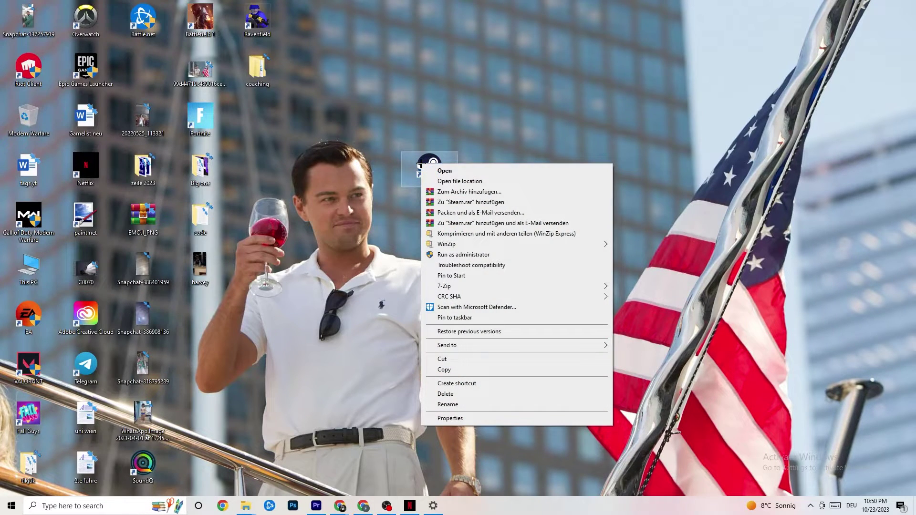
pyautogui.click(455, 418)
pyautogui.moveTo(519, 200); pyautogui.dragTo(455, 99)
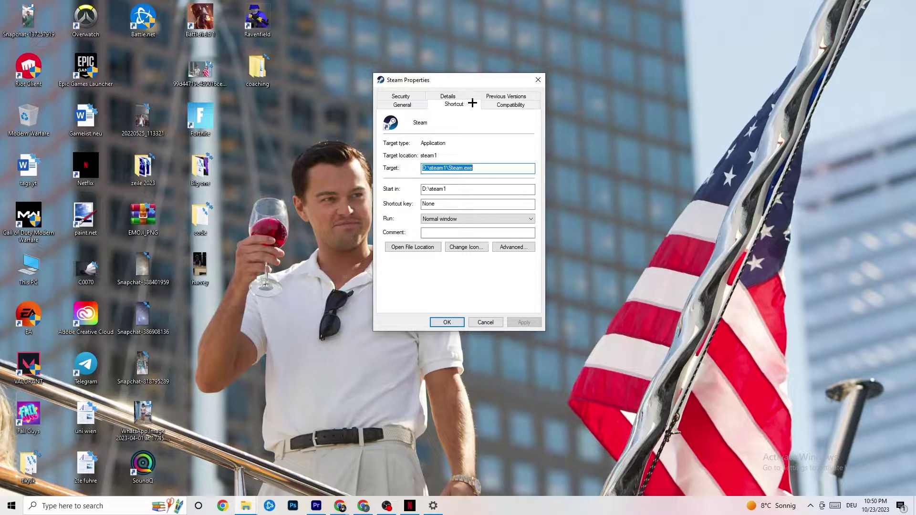
pyautogui.click(507, 105)
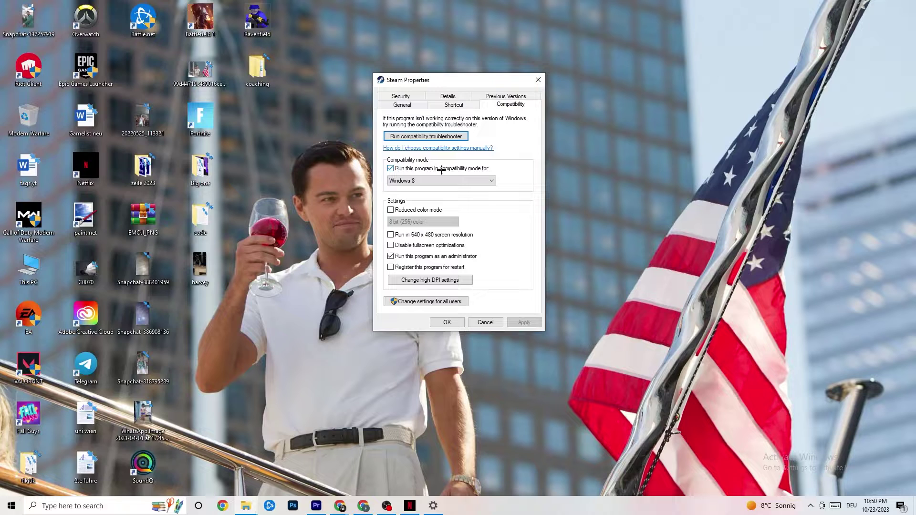
pyautogui.click(463, 180)
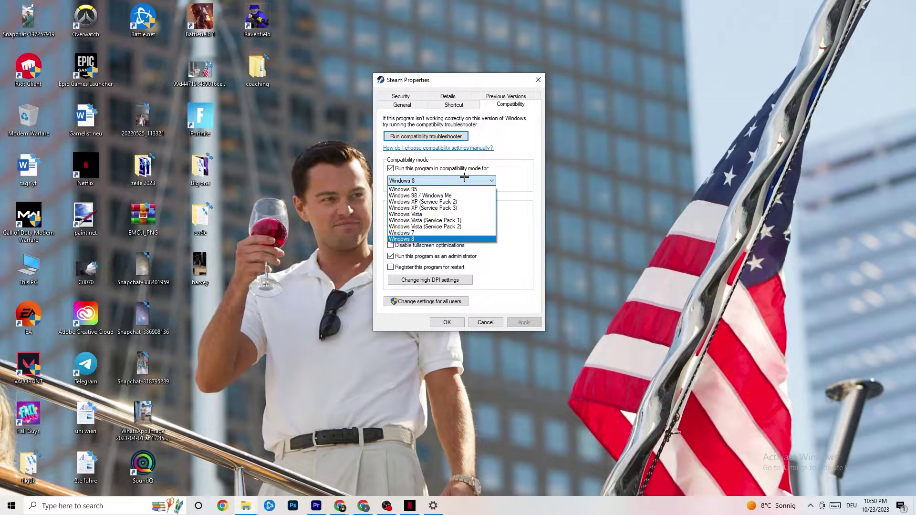
pyautogui.click(448, 238)
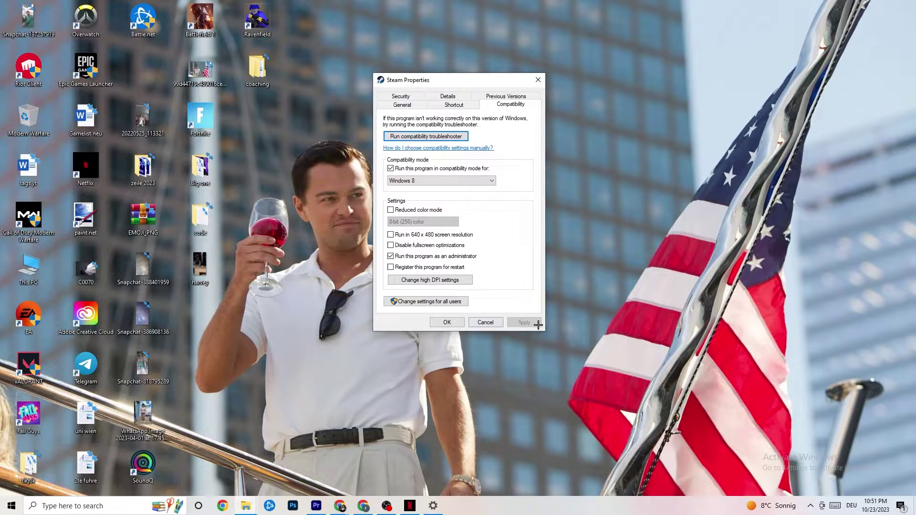
pyautogui.click(447, 323)
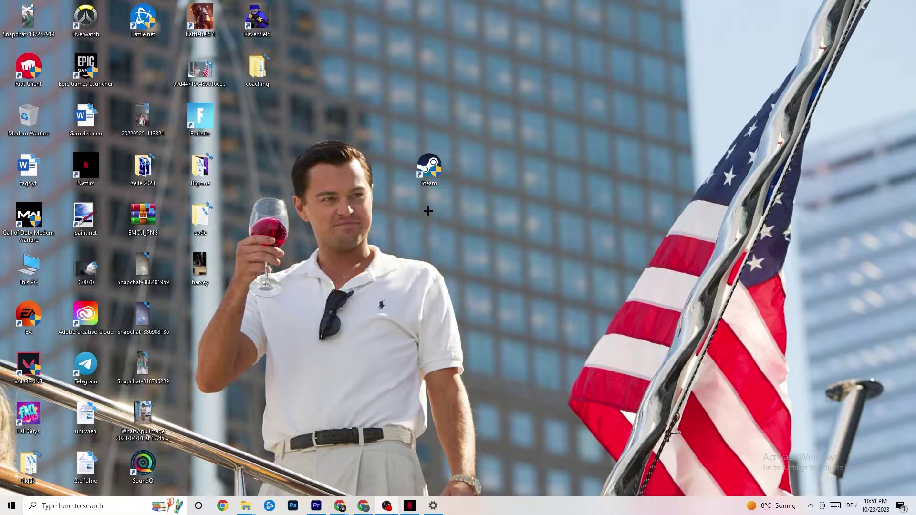
# Step: Dismiss the Steam shortcut menu and launch the Settings app from the Start menu
pyautogui.rightClick(413, 170)
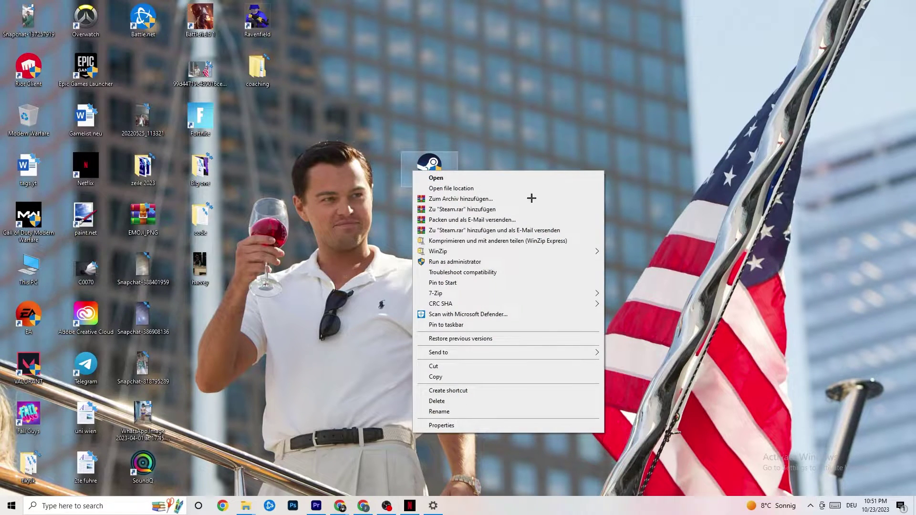
pyautogui.click(335, 210)
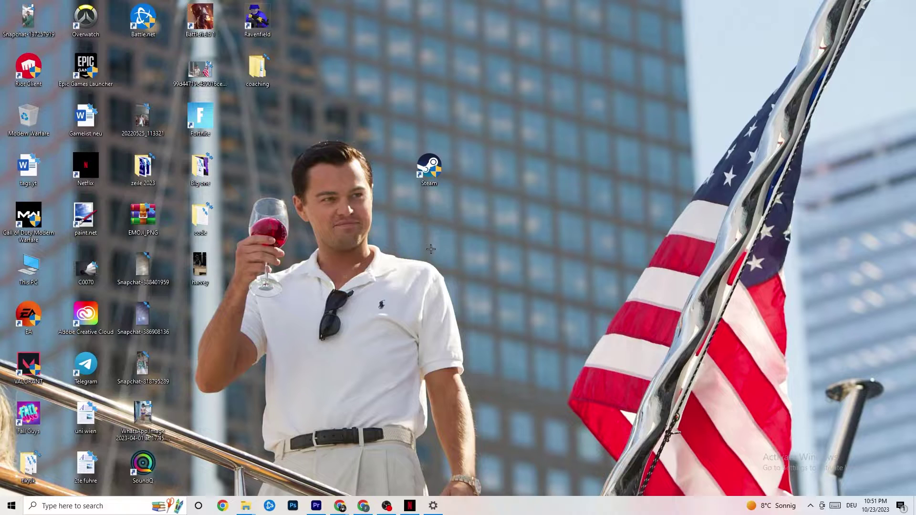
pyautogui.press('super')
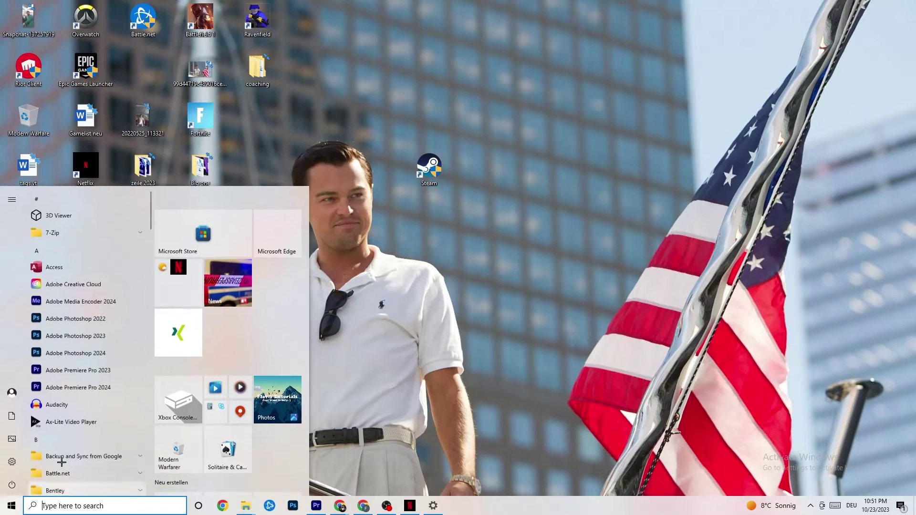
pyautogui.click(12, 461)
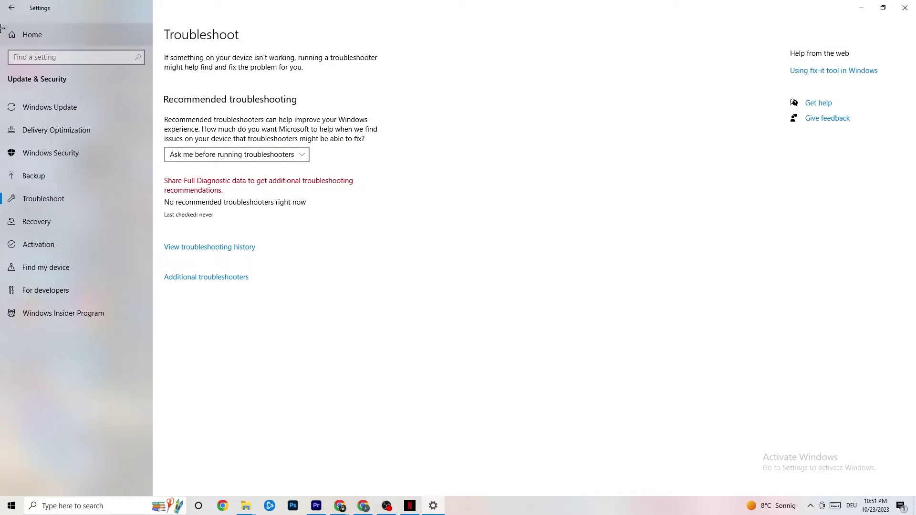
# Step: In System > Display, keep the scale at 100% with 1920 × 1080 resolution
pyautogui.click(11, 8)
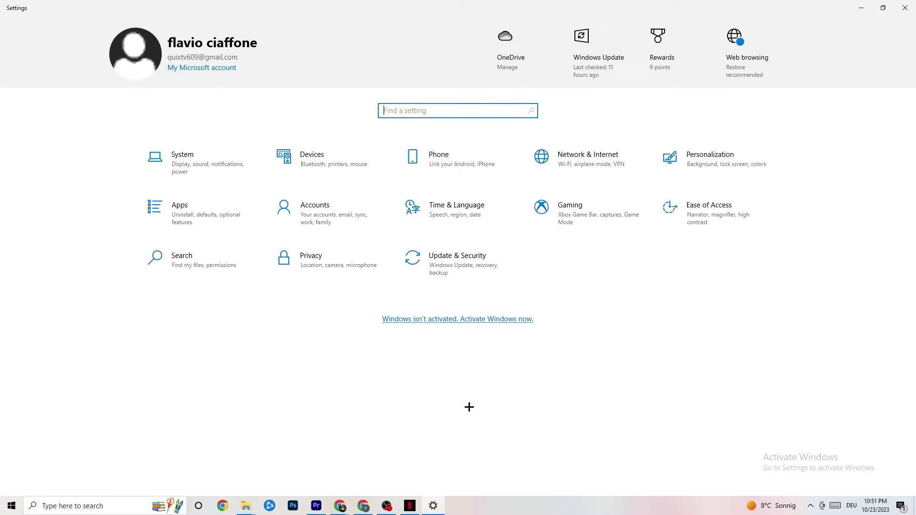
pyautogui.click(190, 163)
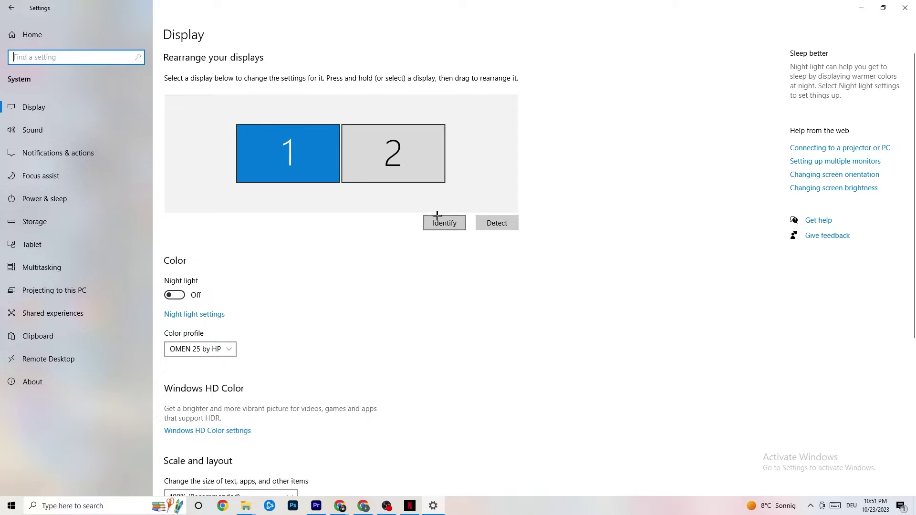
pyautogui.scroll(-5, 263, 161)
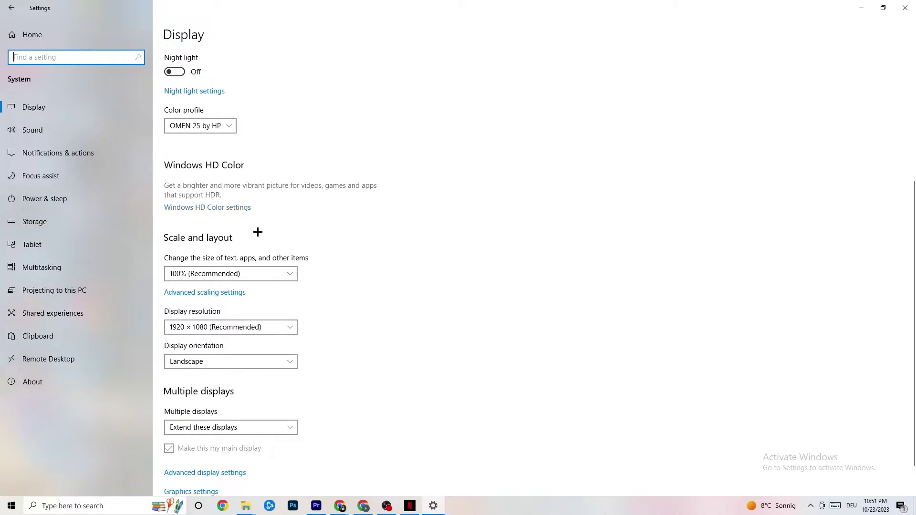
pyautogui.click(276, 268)
pyautogui.click(416, 232)
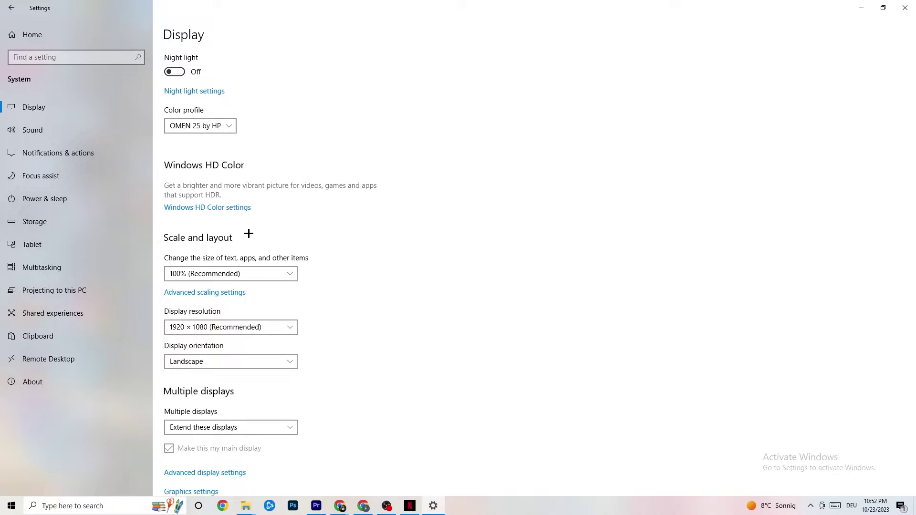
# Step: Review the power plans under Power & sleep's additional power settings, then go to Storage
pyautogui.click(60, 196)
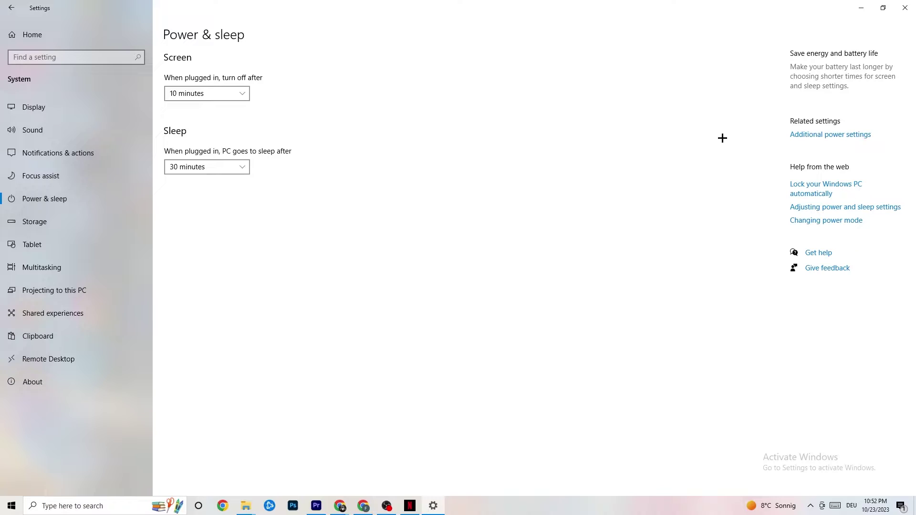
pyautogui.click(839, 135)
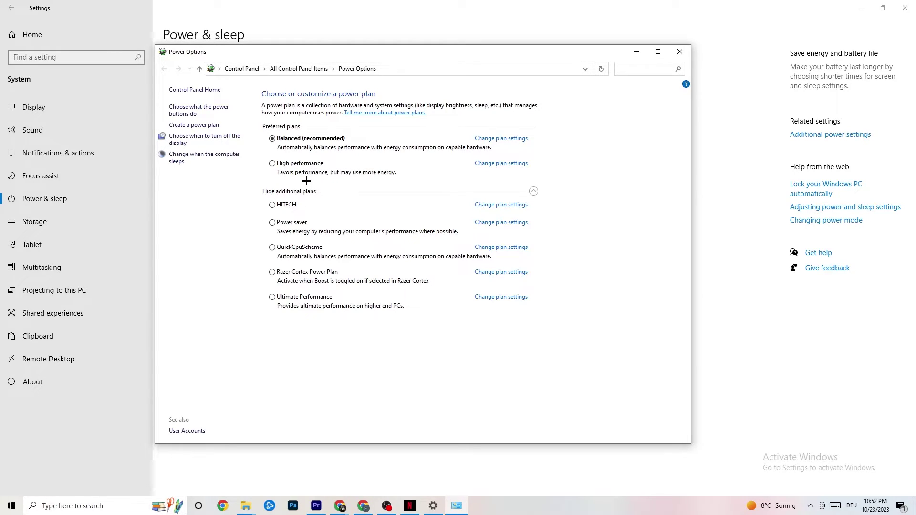
pyautogui.click(679, 52)
pyautogui.click(57, 226)
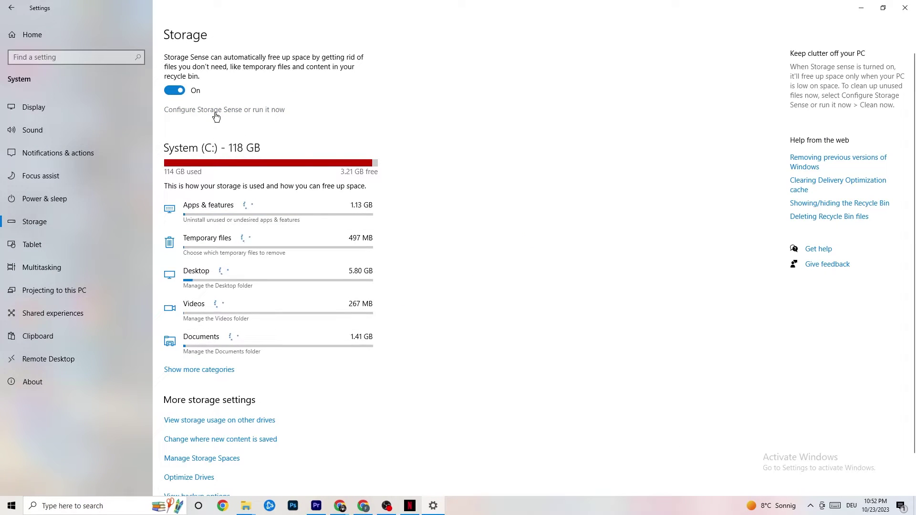
# Step: Keep Storage Sense on and running every week, then return to the Storage page
pyautogui.click(256, 106)
pyautogui.click(108, 139)
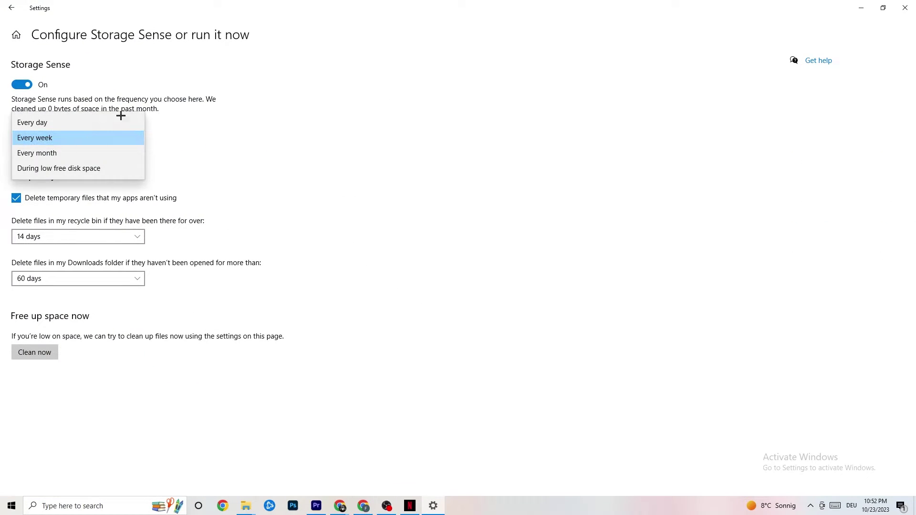
pyautogui.click(370, 178)
pyautogui.click(52, 138)
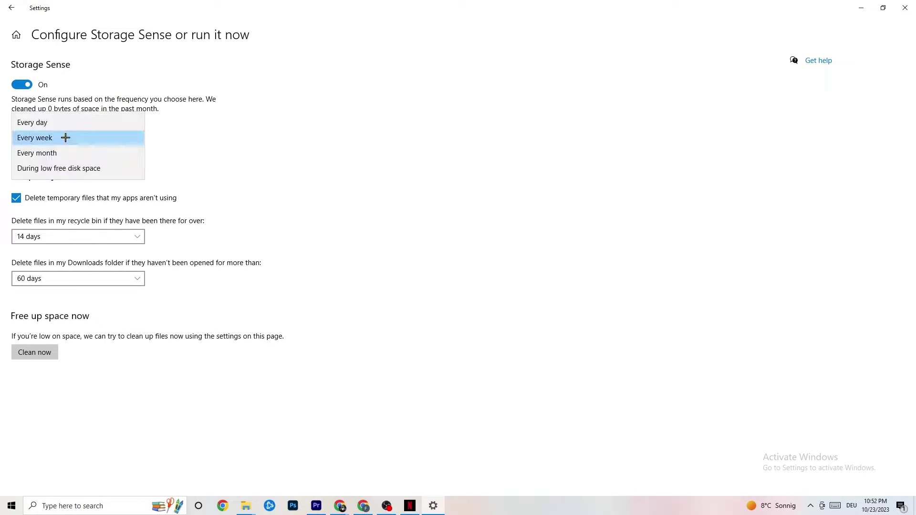
pyautogui.click(208, 97)
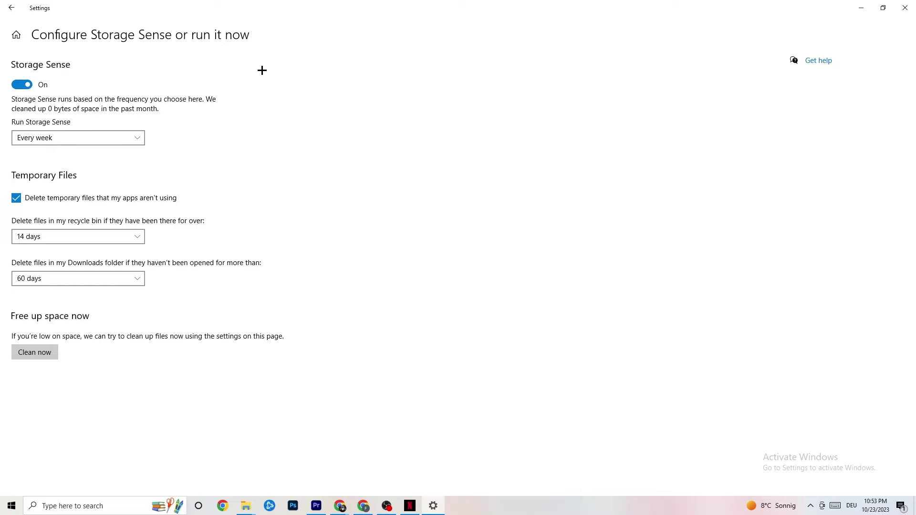
pyautogui.click(18, 8)
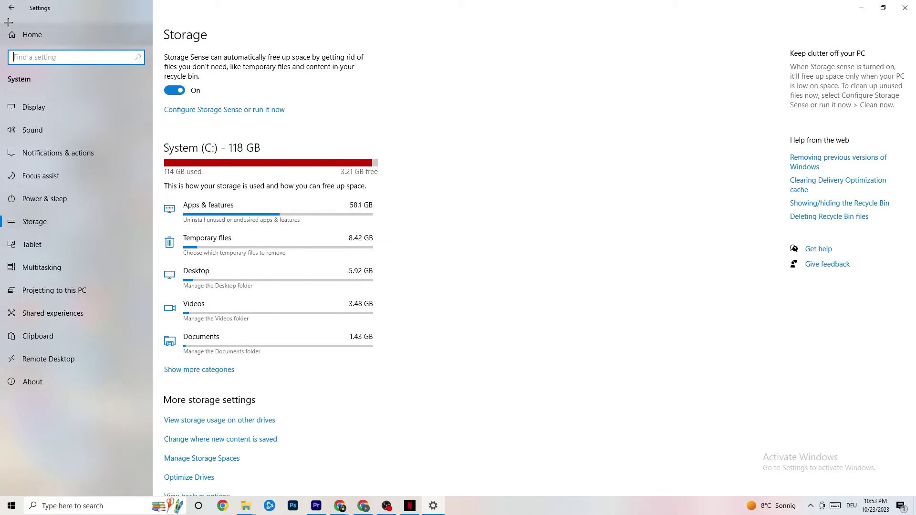
# Step: Confirm background recording is off in Gaming captures and Game Mode is on, then close Settings
pyautogui.click(11, 8)
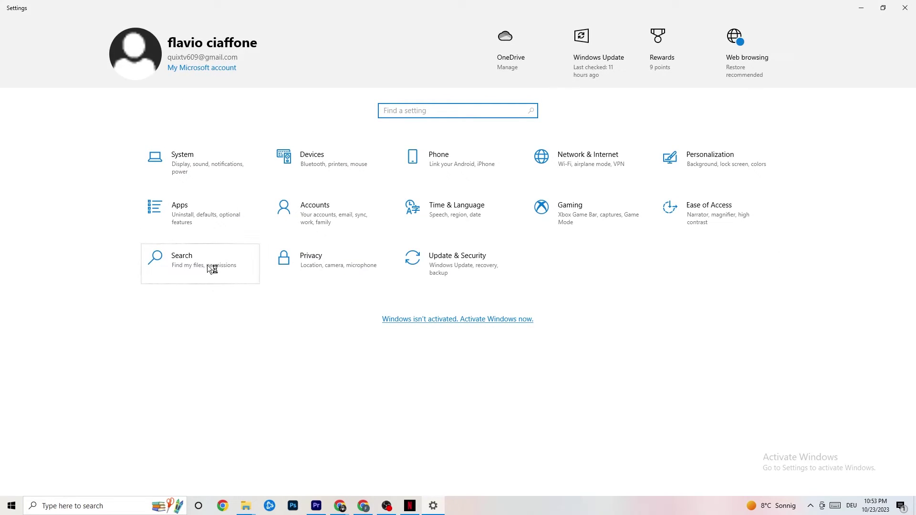
pyautogui.click(589, 219)
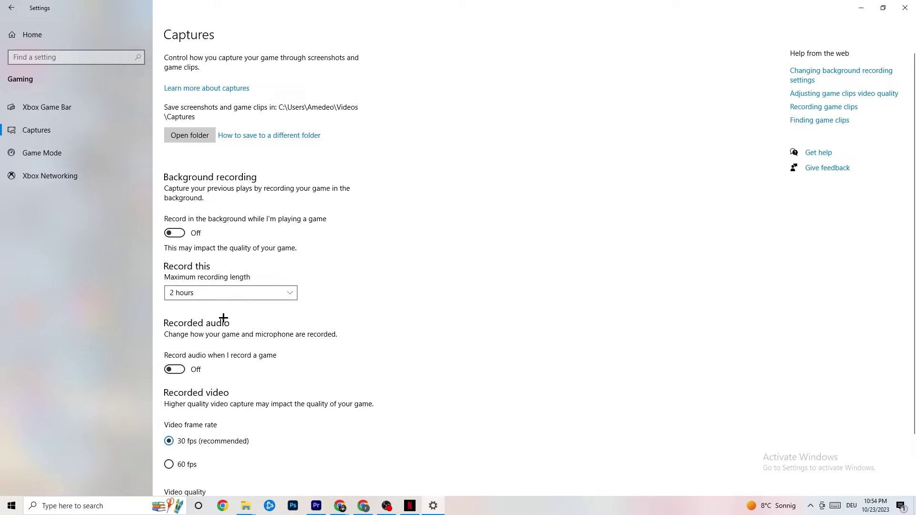
pyautogui.click(47, 153)
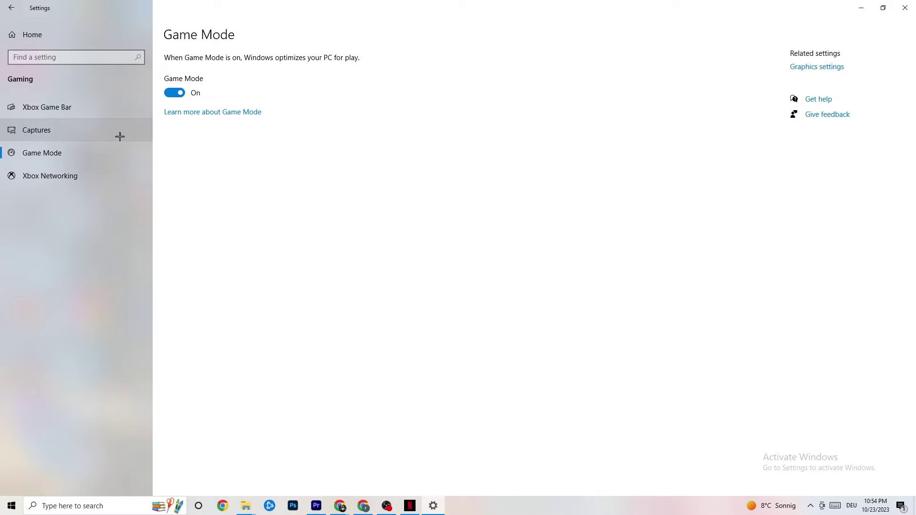
pyautogui.click(905, 8)
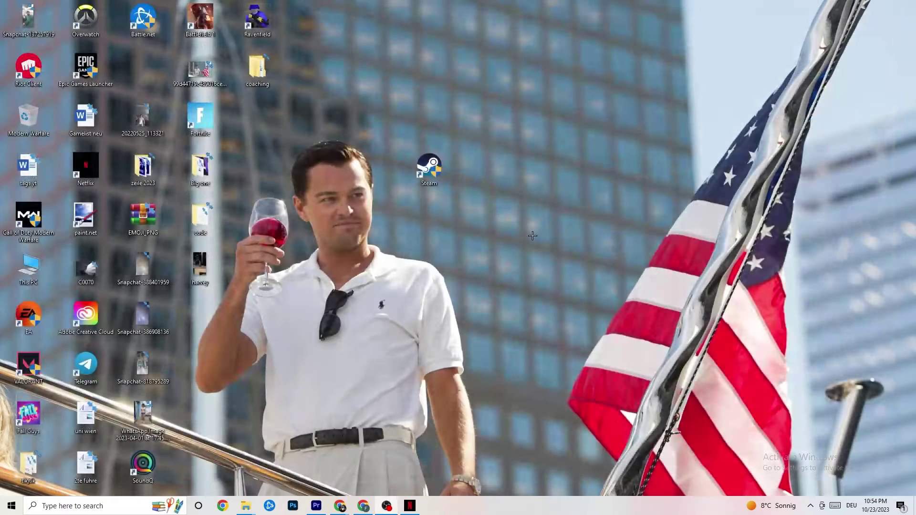
# Step: Launch Task Manager from the taskbar, maximize it, and look through the running apps
pyautogui.rightClick(468, 512)
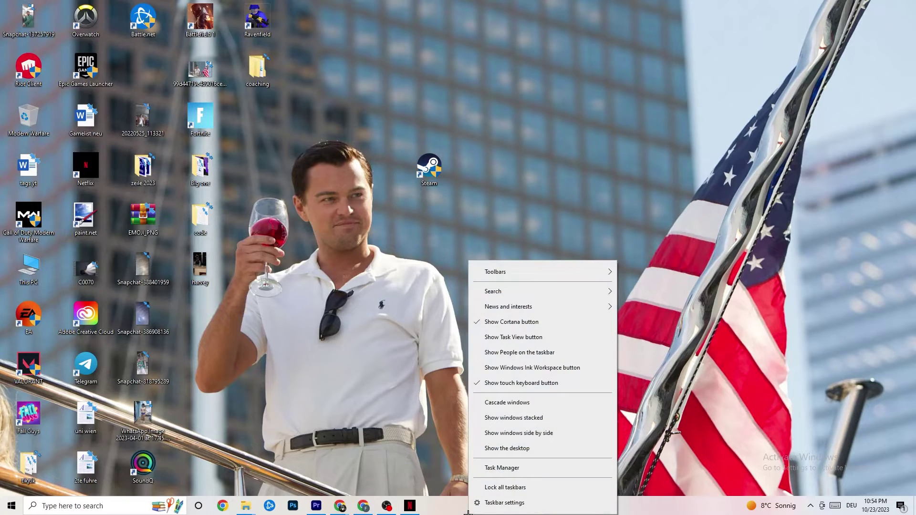
pyautogui.click(497, 468)
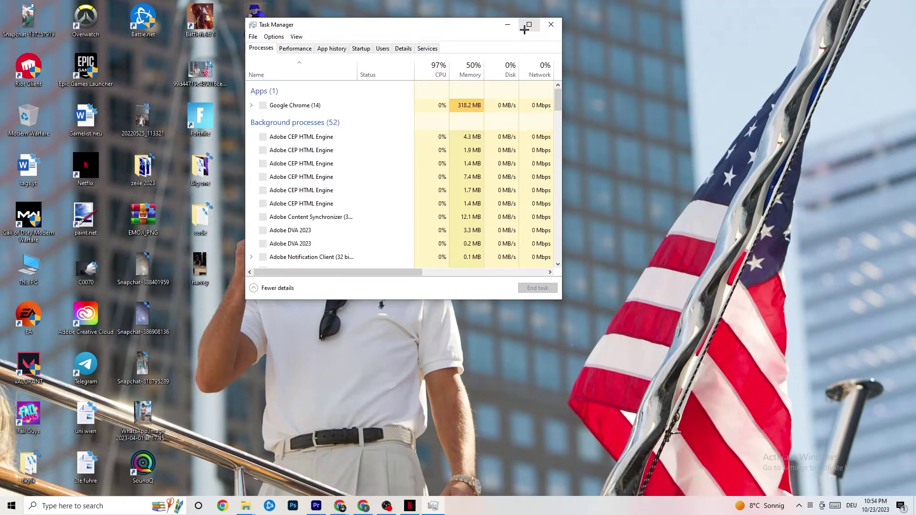
pyautogui.click(524, 30)
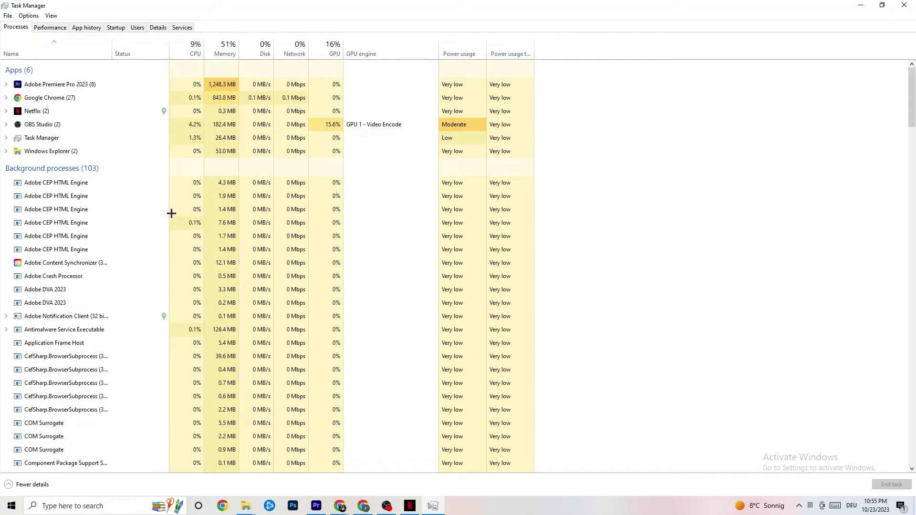
pyautogui.scroll(-6, 194, 361)
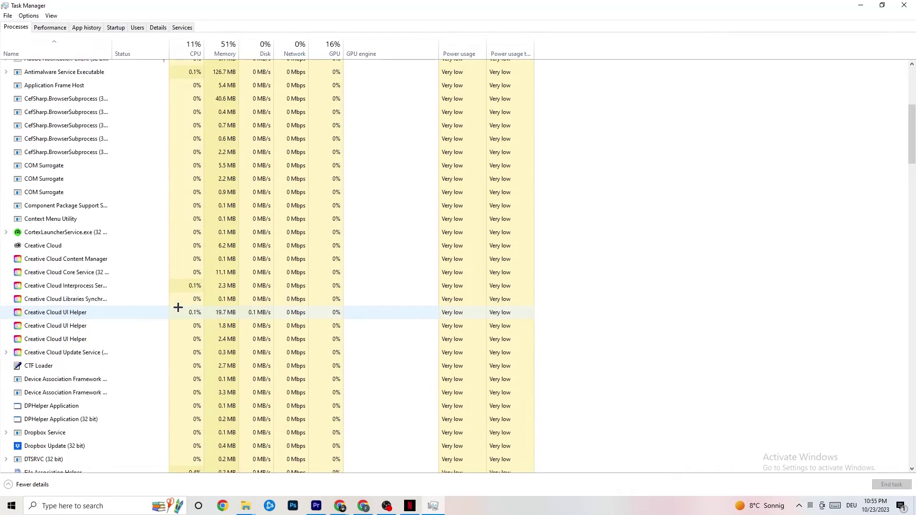
pyautogui.scroll(6, 177, 310)
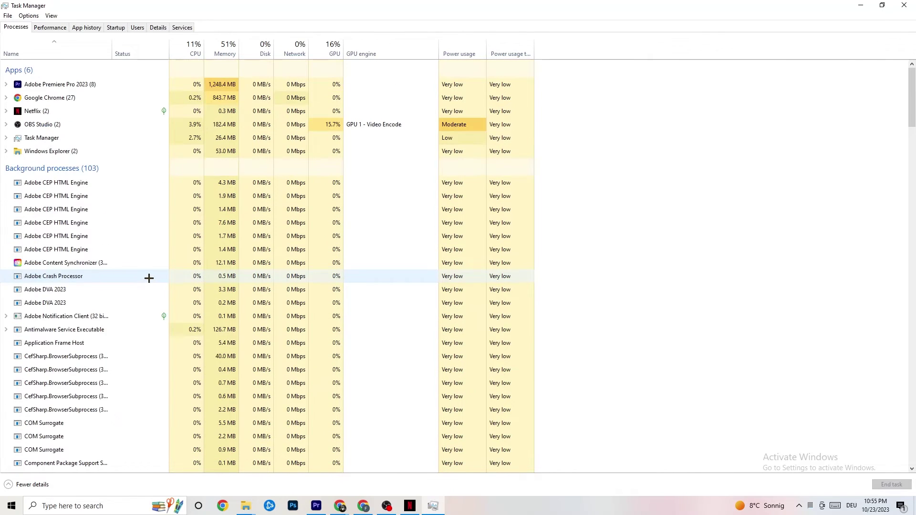
# Step: Check the Netflix process's actions without ending it, then show the Details process list
pyautogui.rightClick(59, 112)
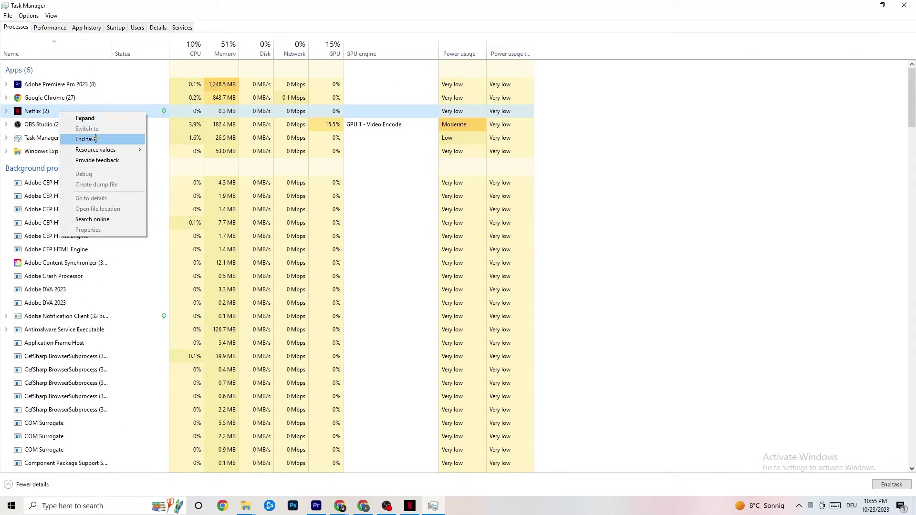
pyautogui.click(670, 160)
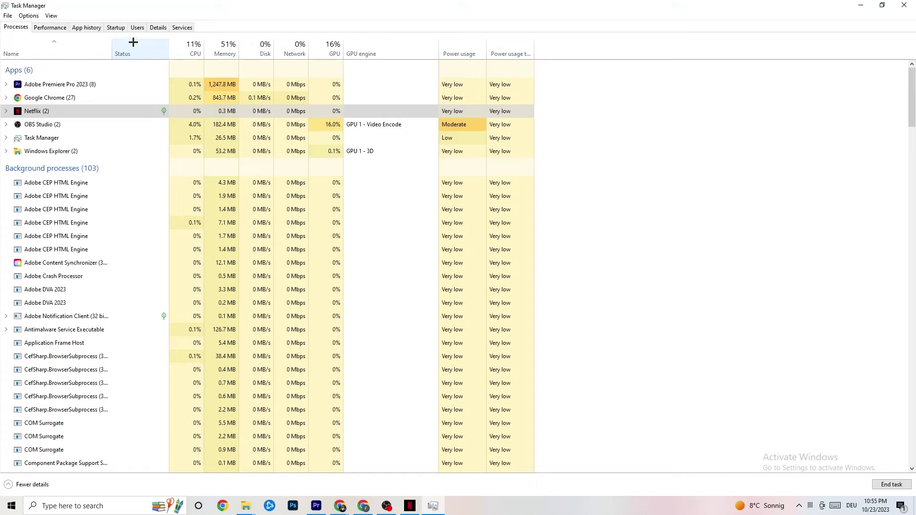
pyautogui.click(157, 28)
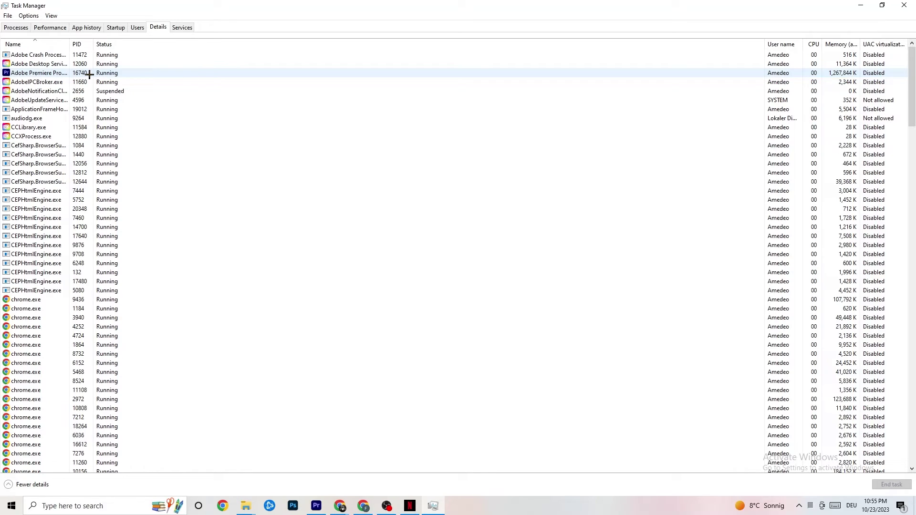
# Step: Look at Adobe Premiere's Set priority options without changing them, then show the Startup apps list
pyautogui.rightClick(89, 74)
pyautogui.moveTo(142, 116)
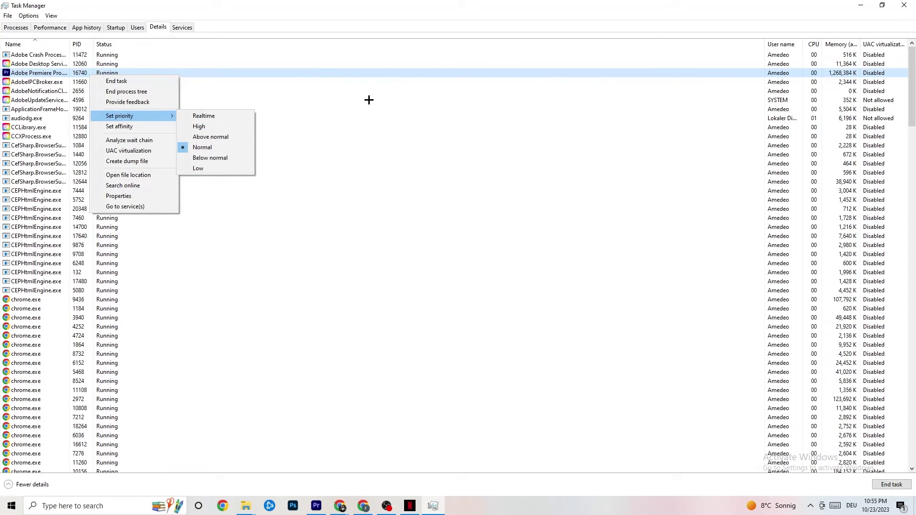
pyautogui.click(153, 116)
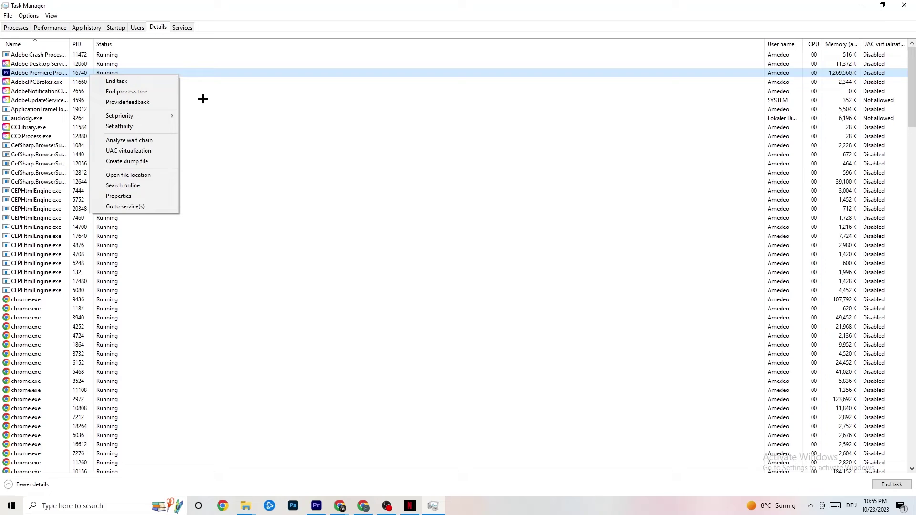
pyautogui.click(114, 28)
pyautogui.click(115, 28)
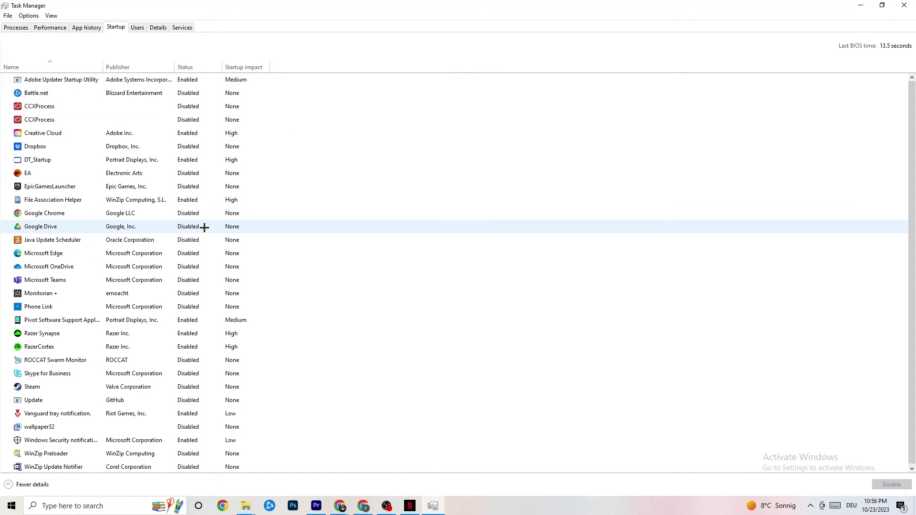
# Step: Check the Google Drive and Pivot Software startup entries, leave both unchanged, and close Task Manager
pyautogui.rightClick(132, 227)
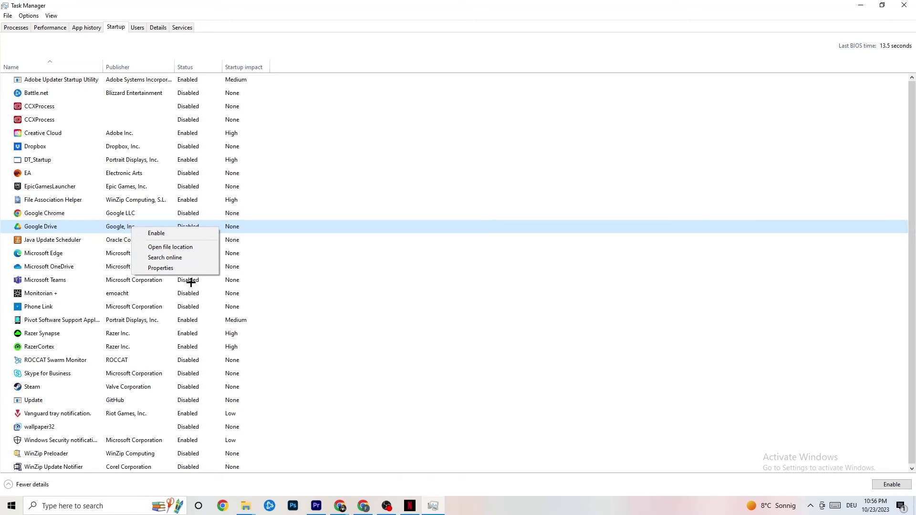
pyautogui.rightClick(181, 321)
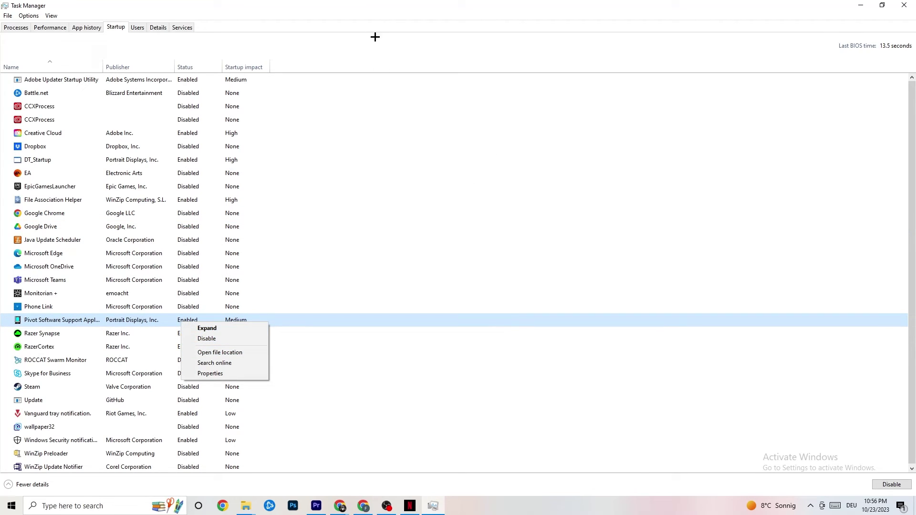
pyautogui.click(371, 14)
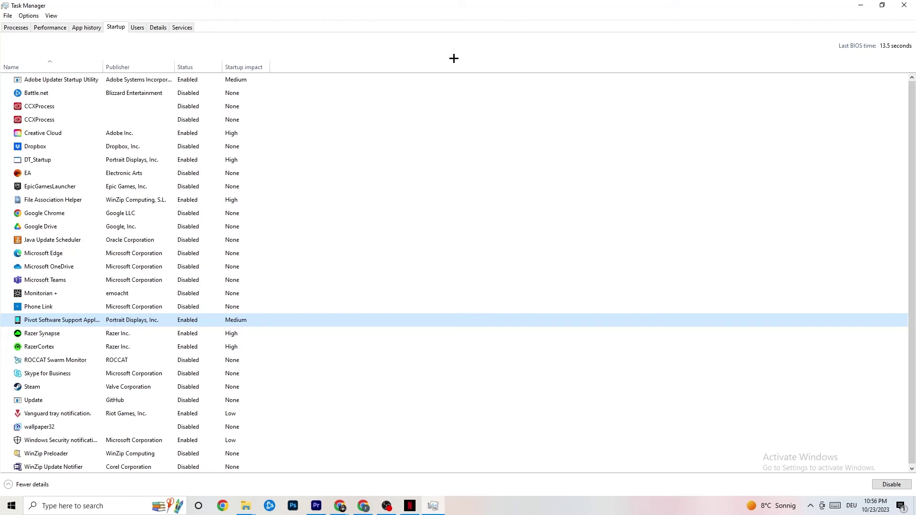
pyautogui.click(895, 3)
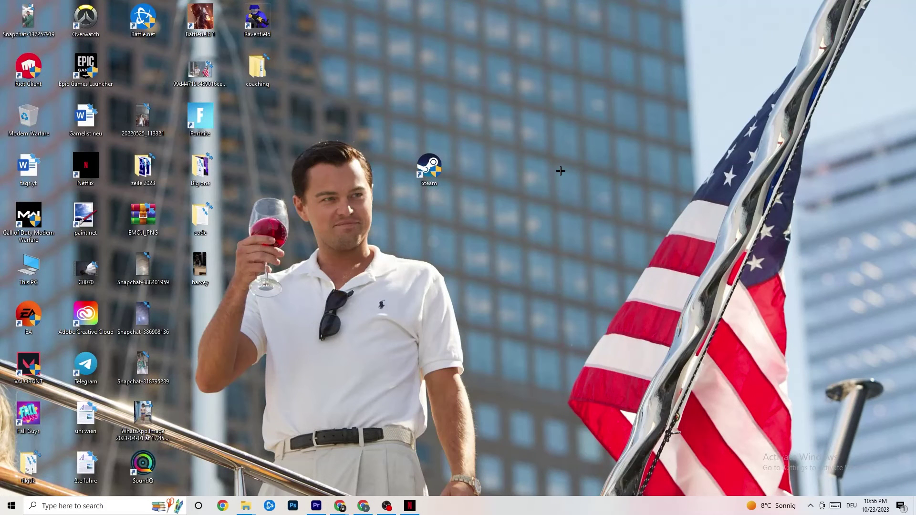